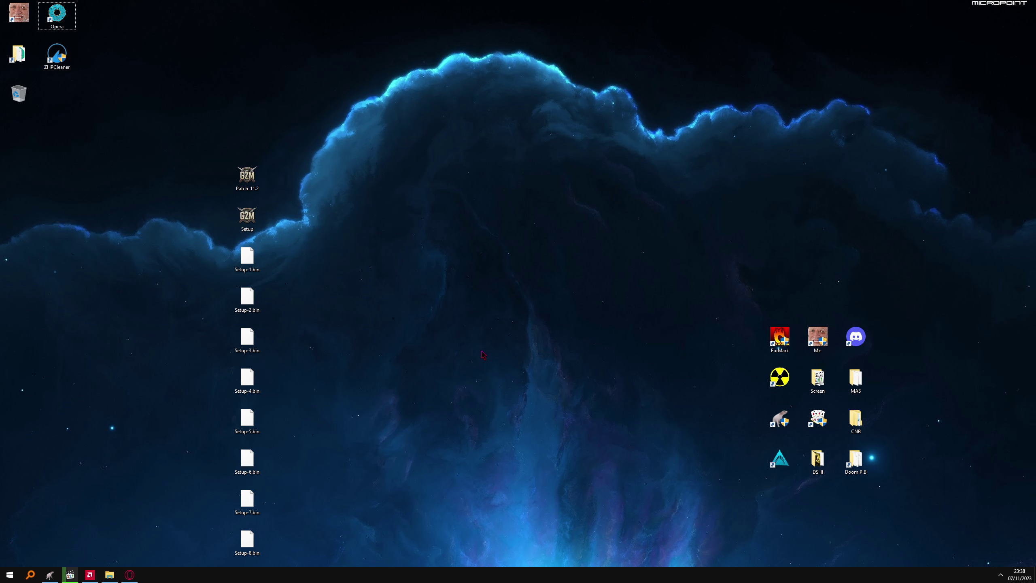
Step: Review the Blitzkrieg GZM 11 files in the Google Drive folder and the matching patch, setup and .bin files on the desktop
click(247, 176)
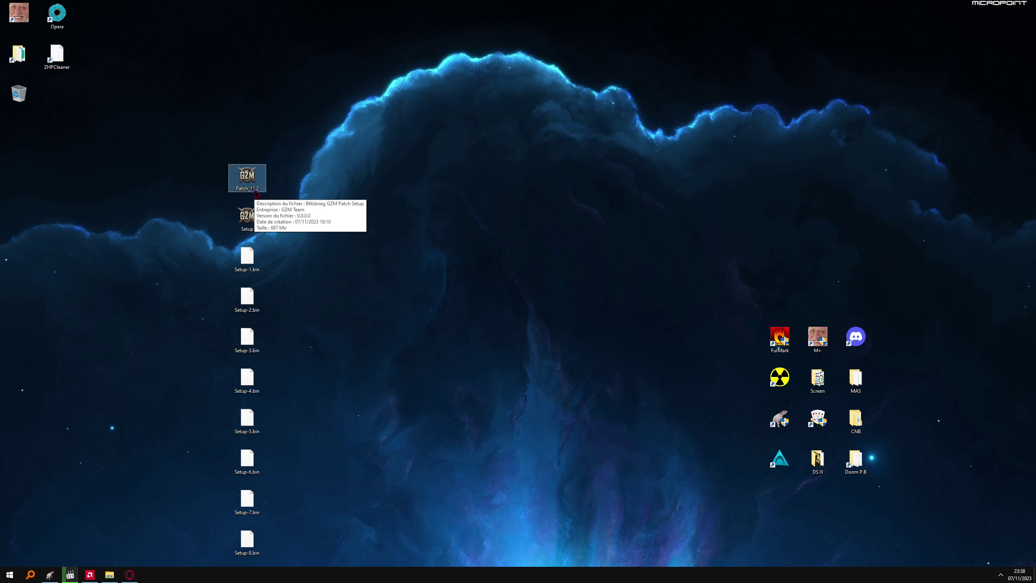
click(129, 574)
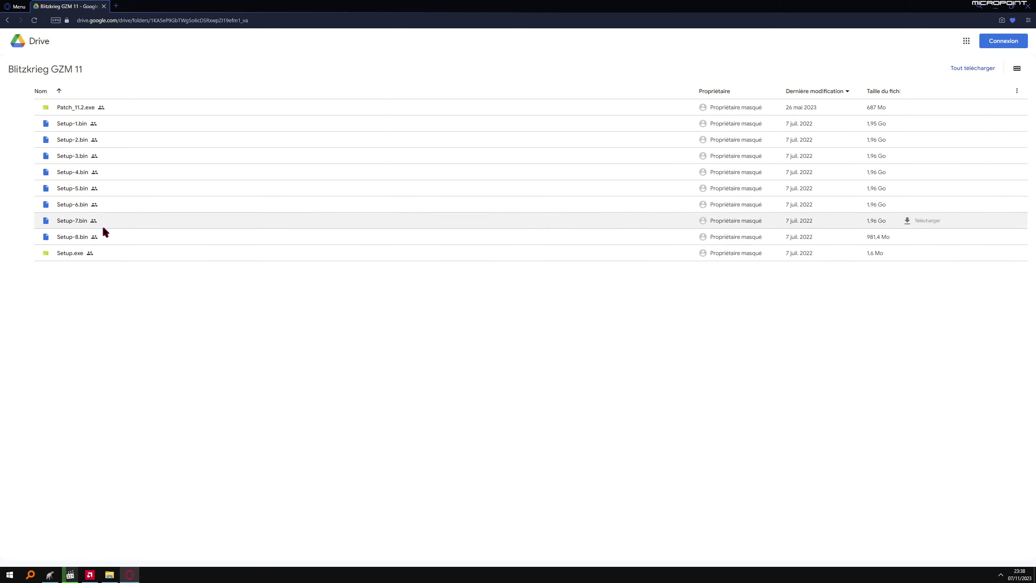
click(1028, 6)
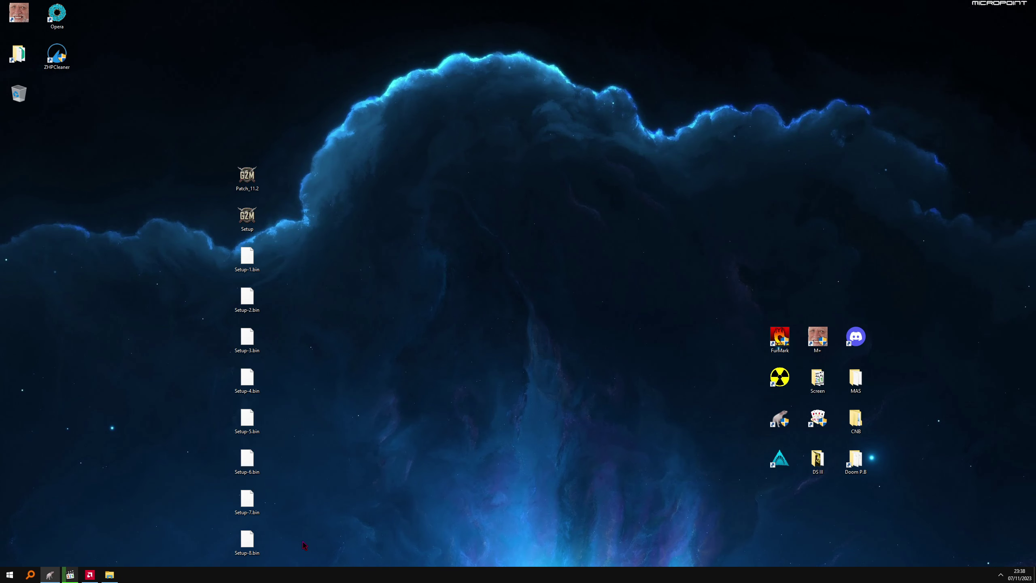
drag(304, 545, 303, 157)
click(247, 176)
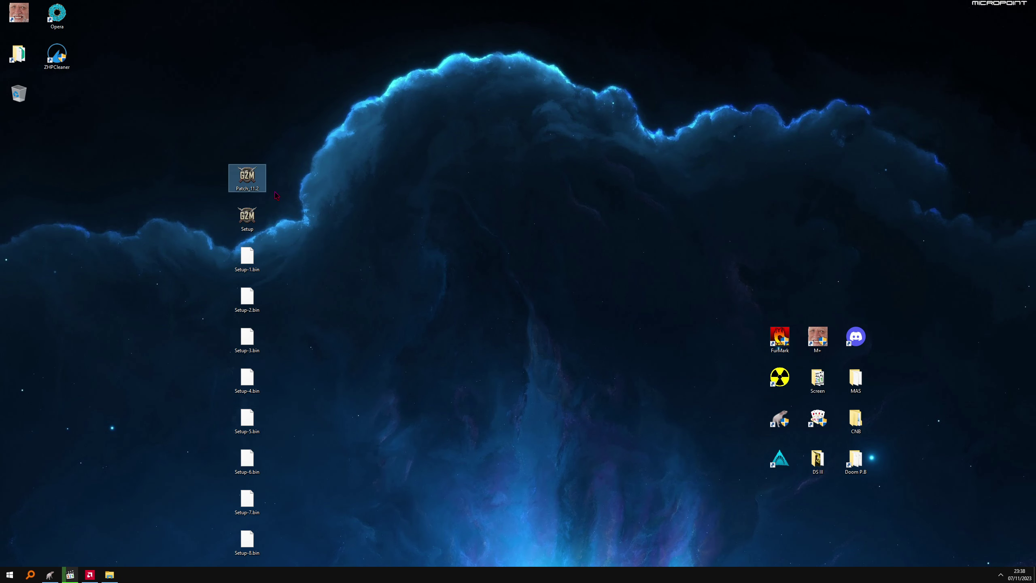
click(247, 216)
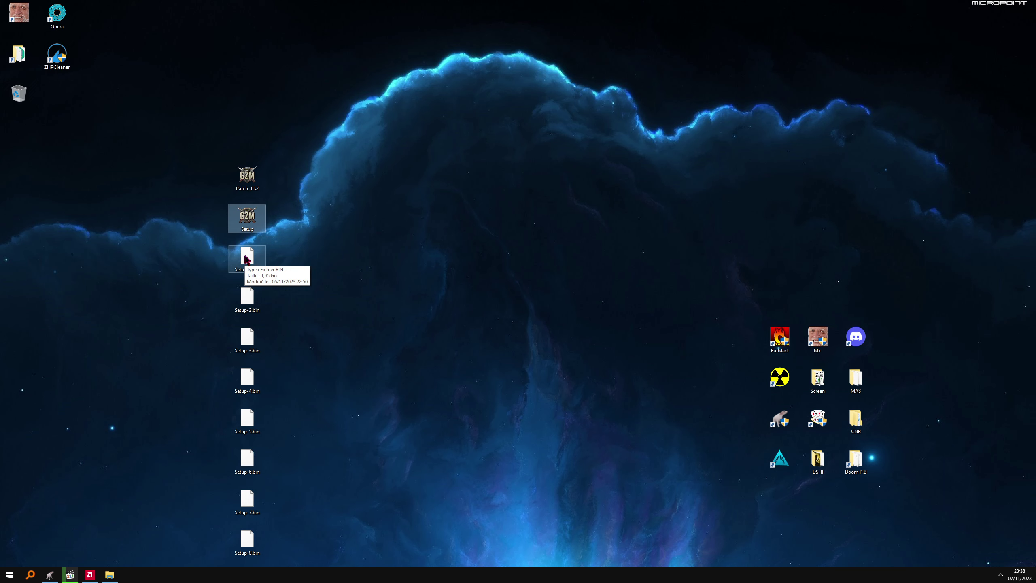
click(246, 259)
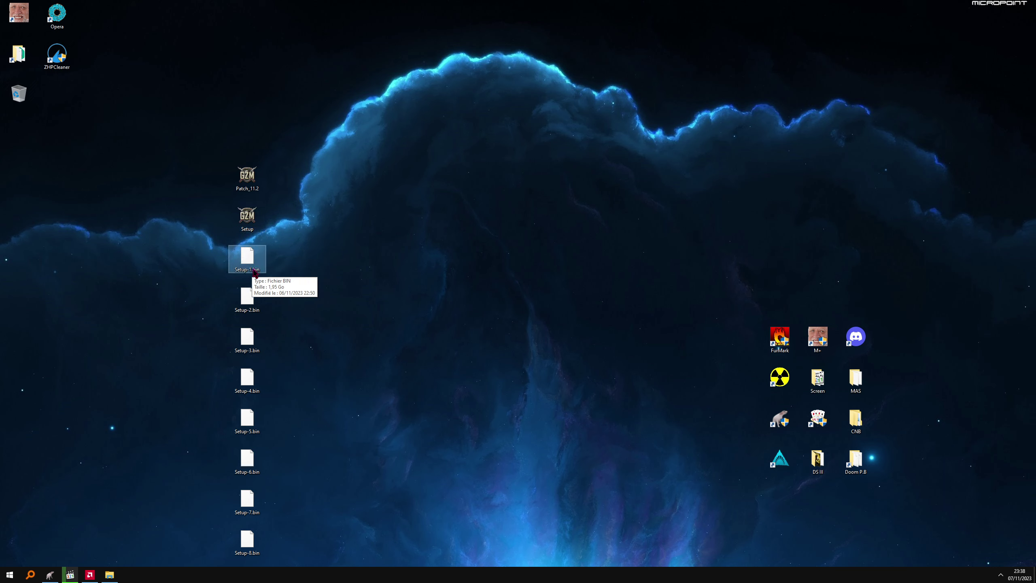
click(250, 545)
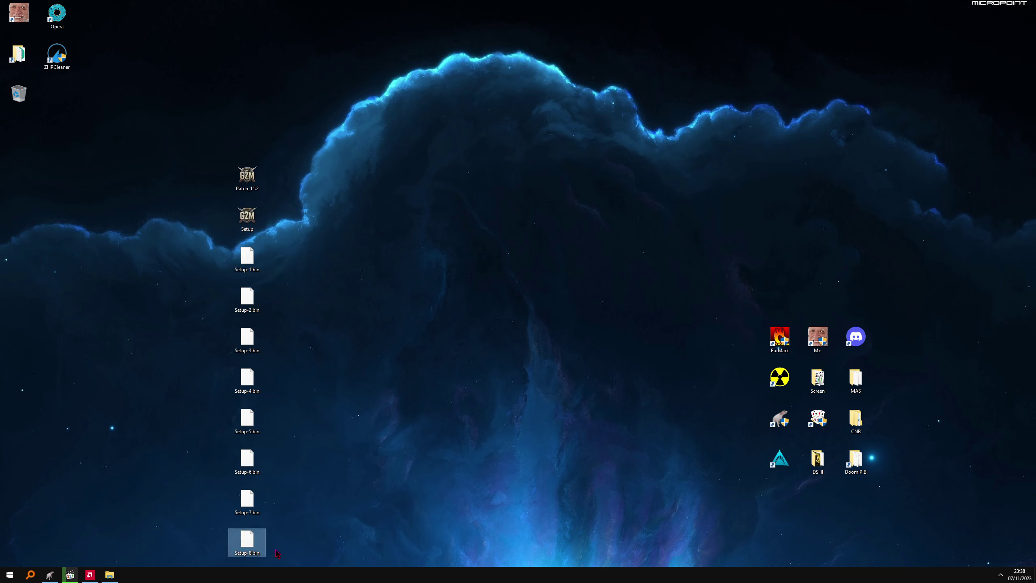
click(98, 251)
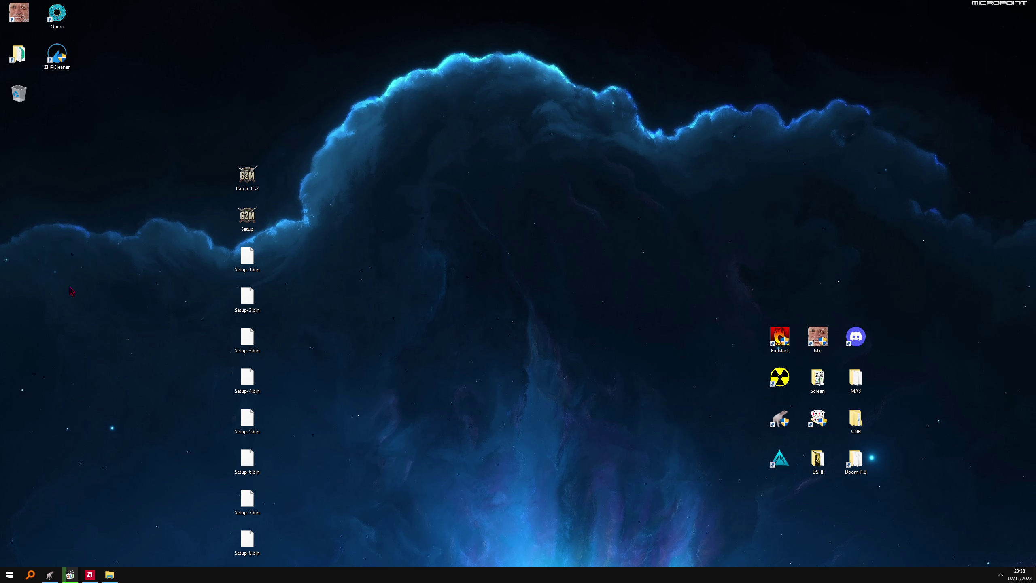
Step: Create a new folder with the default name on the desktop and move the patch, setup and eight .bin files into it
right_click(75, 234)
mouse_move(107, 302)
click(195, 302)
key(Return)
drag(308, 556, 95, 256)
Step: Run Setup from the new folder, allow it to make changes, and choose English as the installation language
double_click(95, 257)
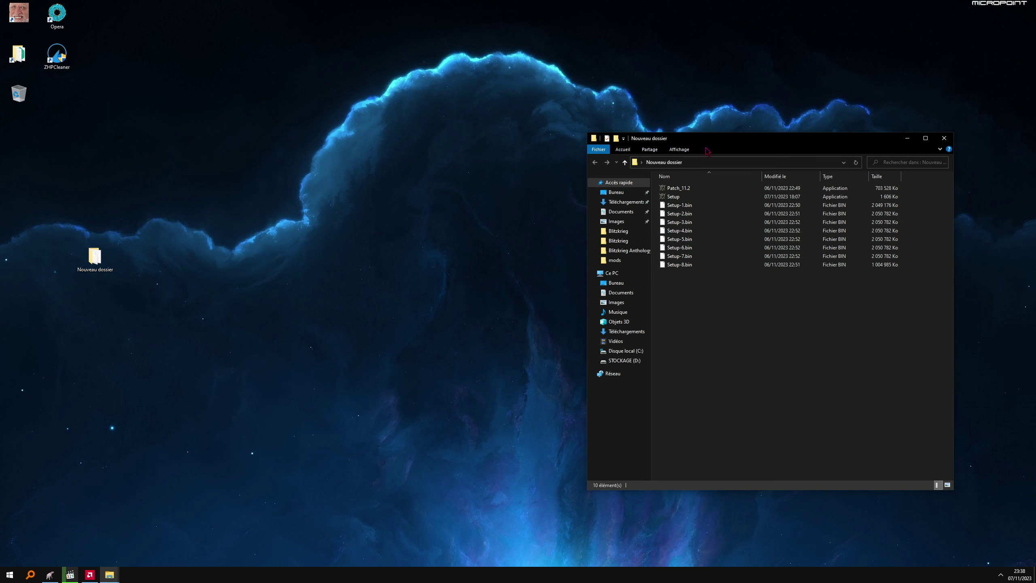
drag(708, 151, 397, 180)
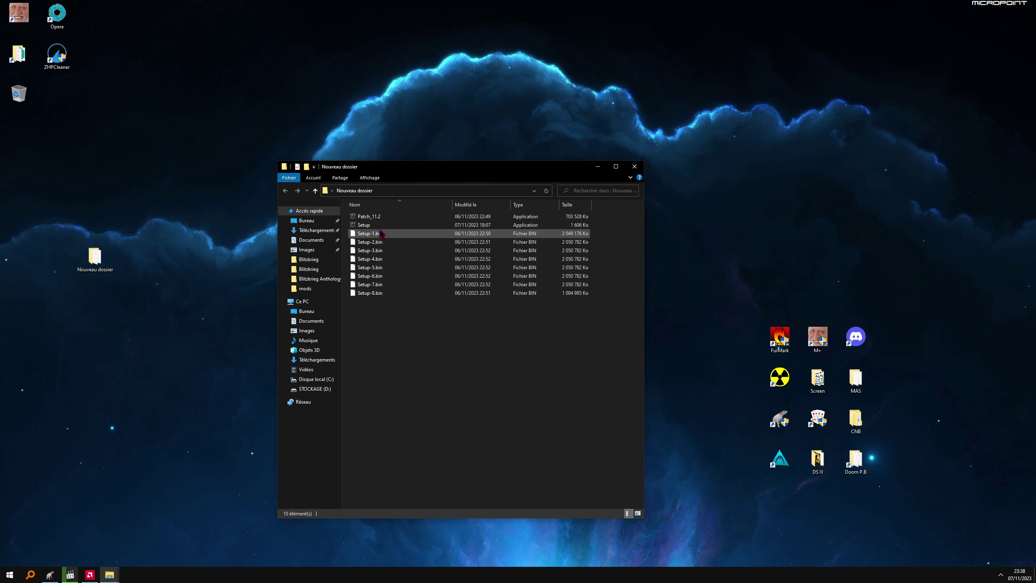
double_click(373, 226)
click(544, 297)
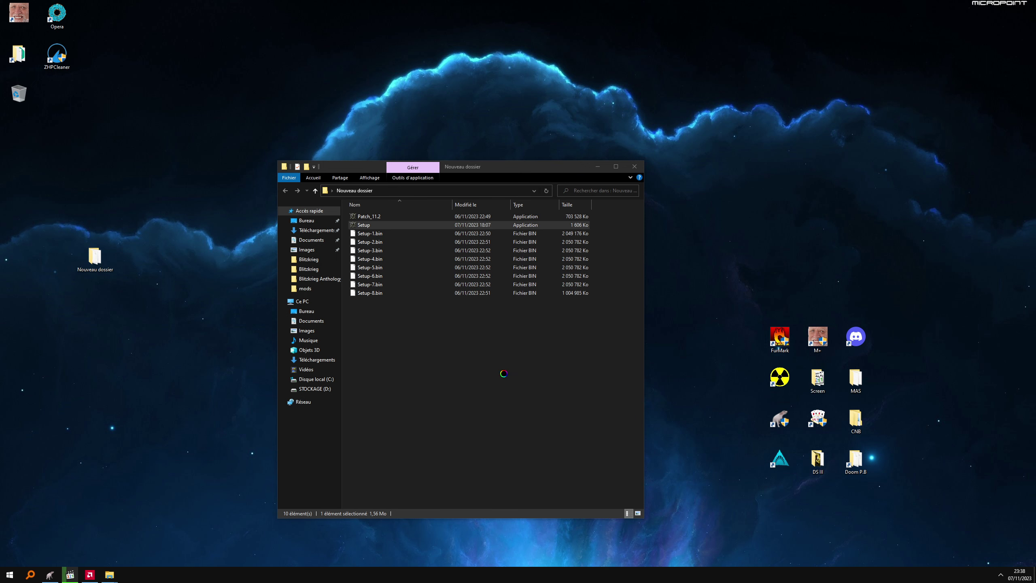
click(477, 348)
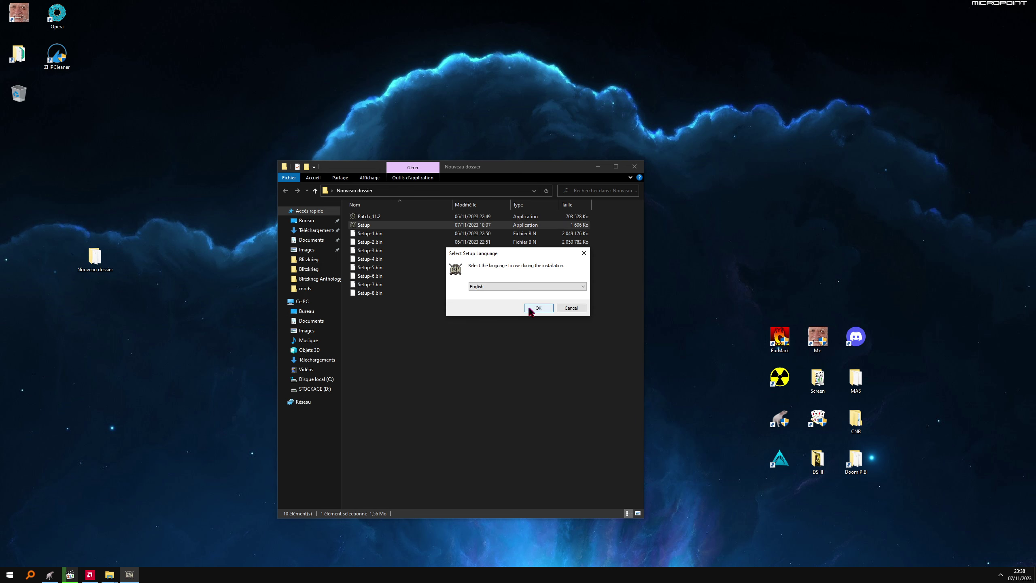
click(488, 287)
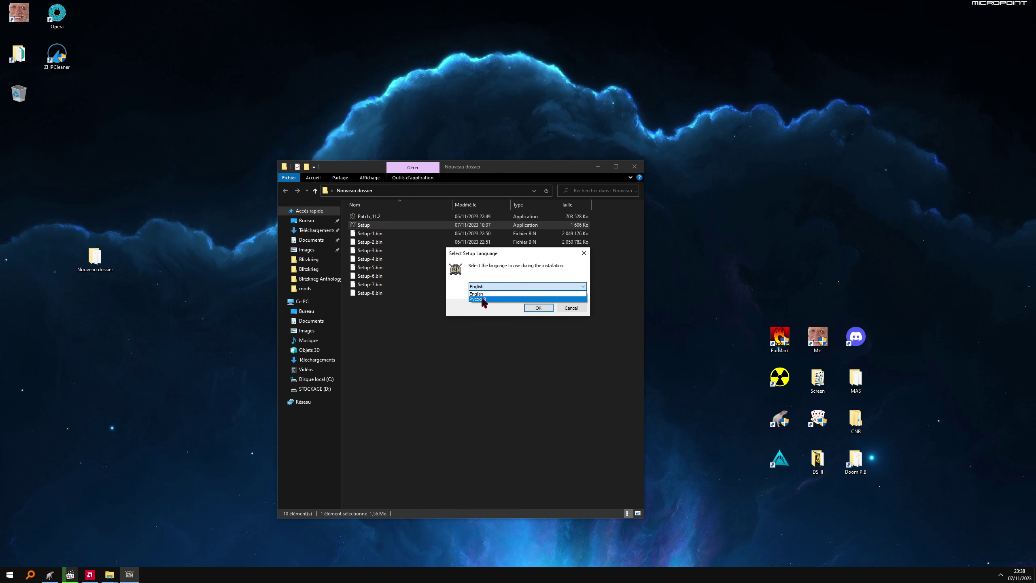
click(476, 294)
click(538, 308)
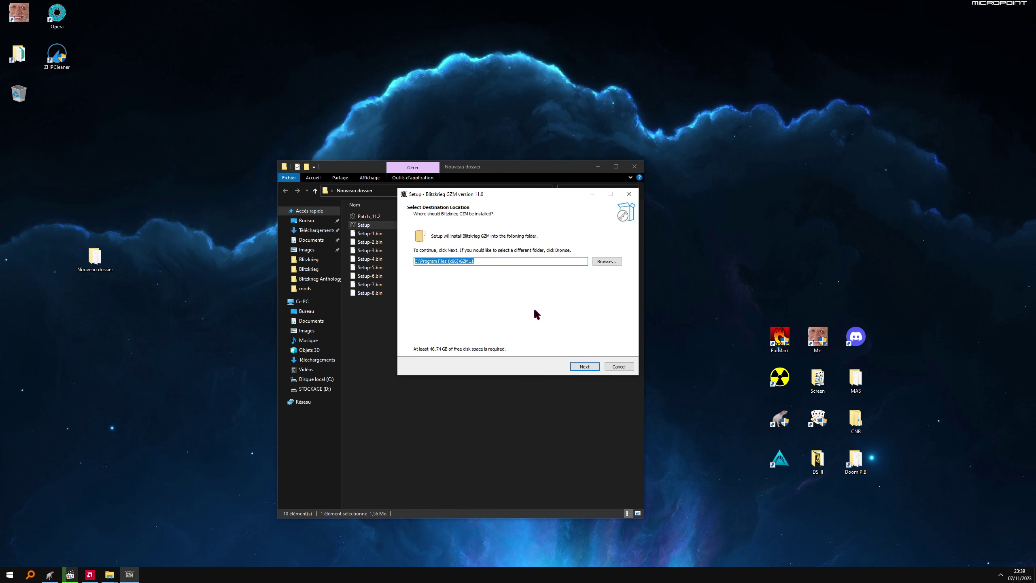
Step: Accept the default destination C:\Program Files (x86)\GZM11 and add the Localization (EN) component, keeping the dgVoodoo utility selected
key(End)
click(582, 367)
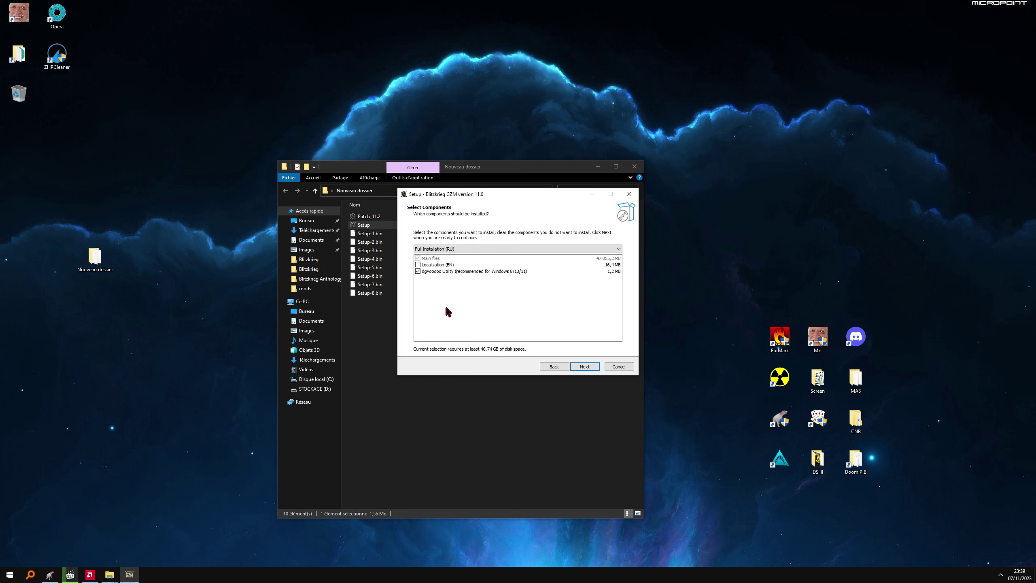
click(429, 272)
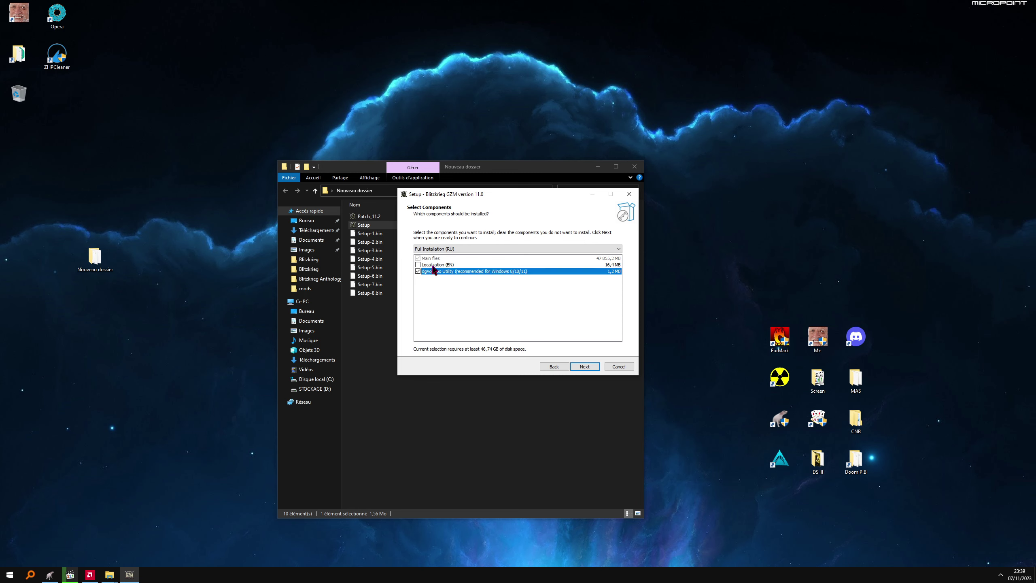
click(433, 265)
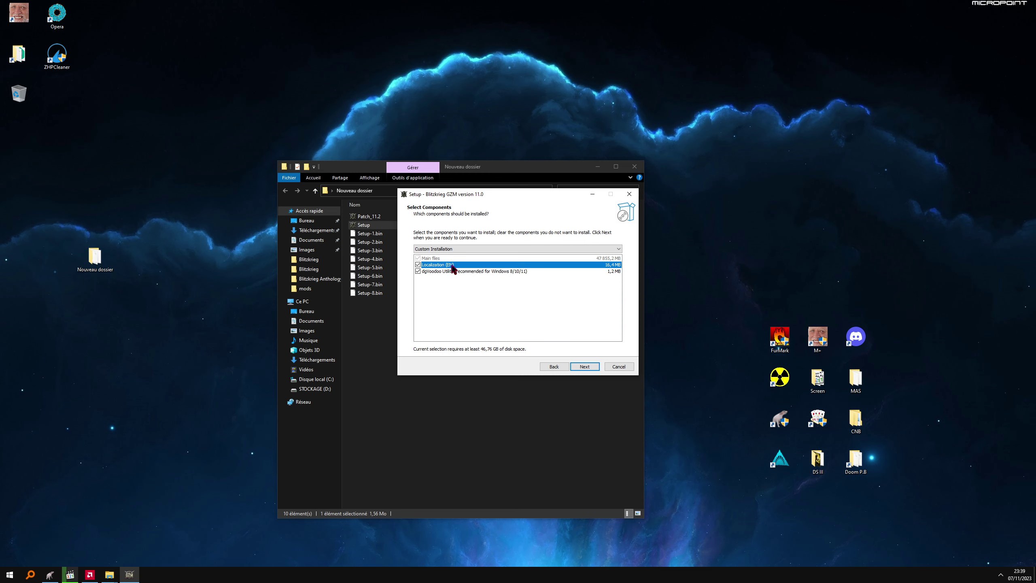
click(583, 366)
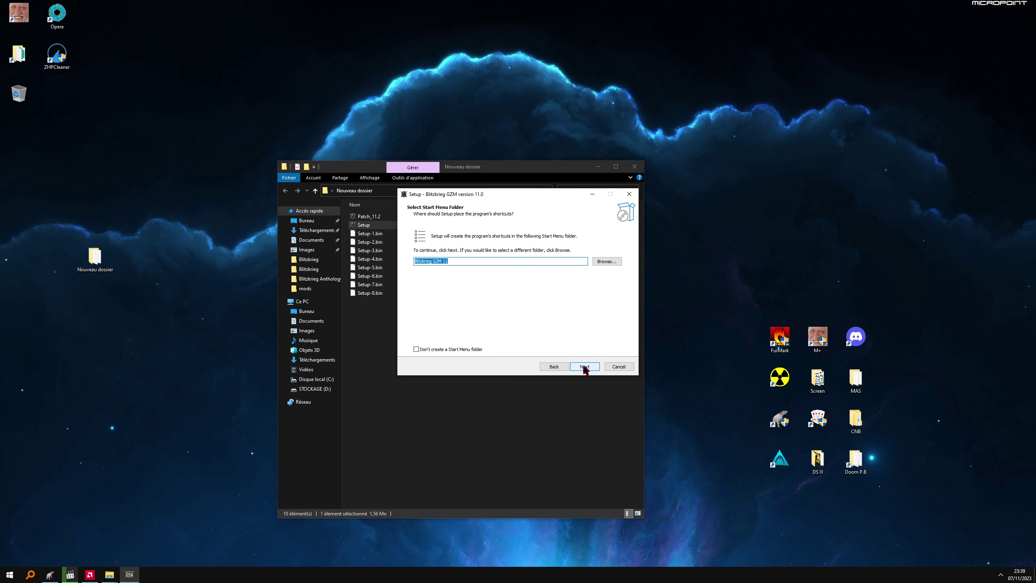
Step: Opt out of the Start Menu folder, keep the desktop shortcut, and start installing Blitzkrieg GZM
click(433, 350)
click(589, 367)
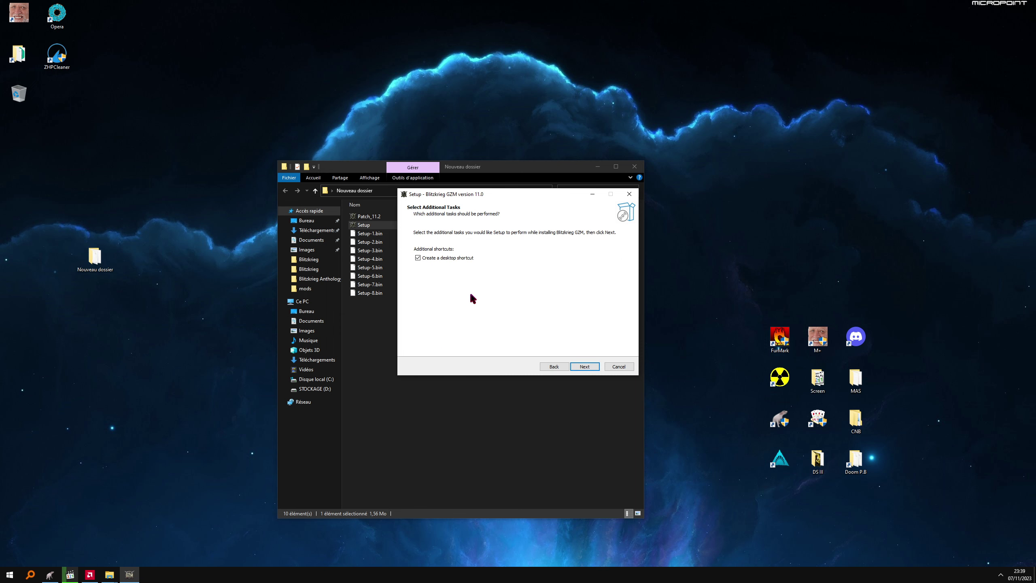
click(584, 367)
click(584, 366)
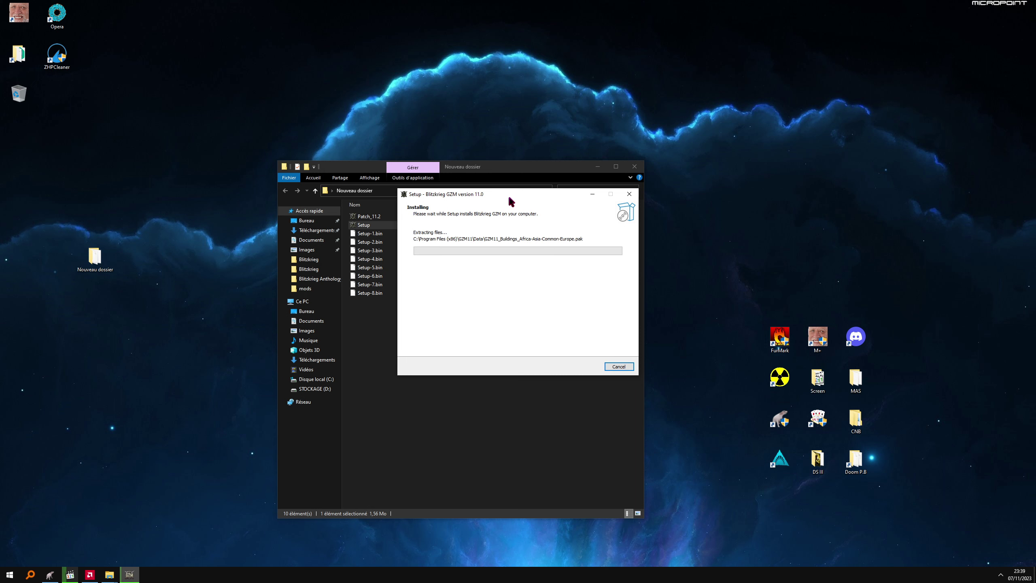
Step: Move the folder and installer windows apart, and exit the completed setup wizard without launching the game
click(497, 188)
drag(497, 166, 357, 161)
drag(541, 194, 605, 228)
click(598, 163)
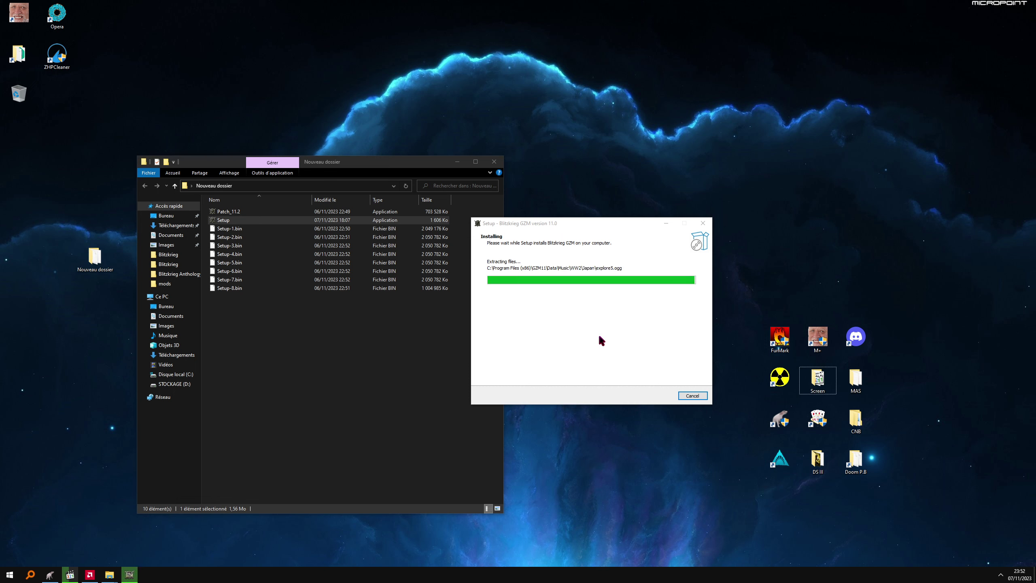
click(537, 352)
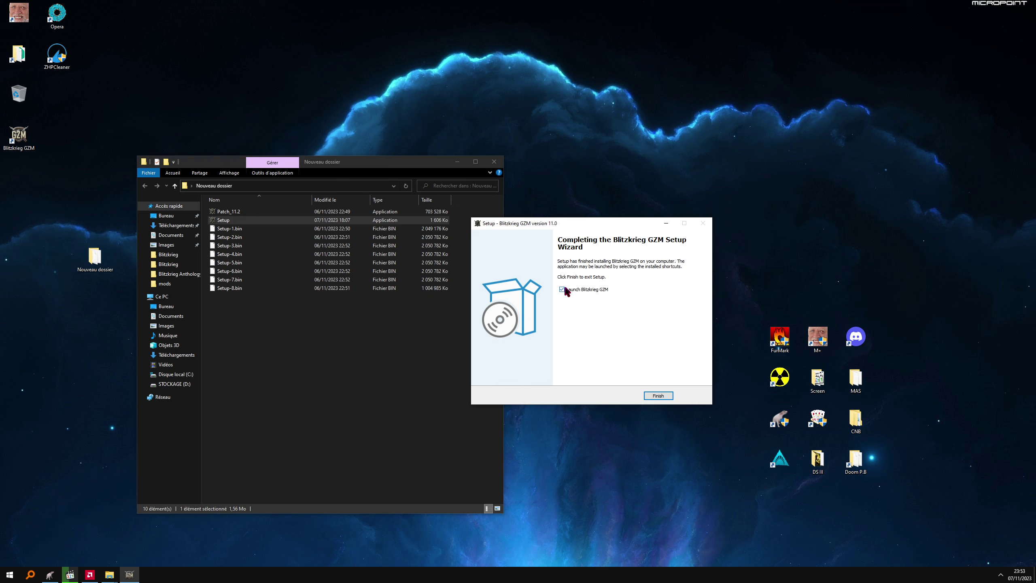
click(665, 398)
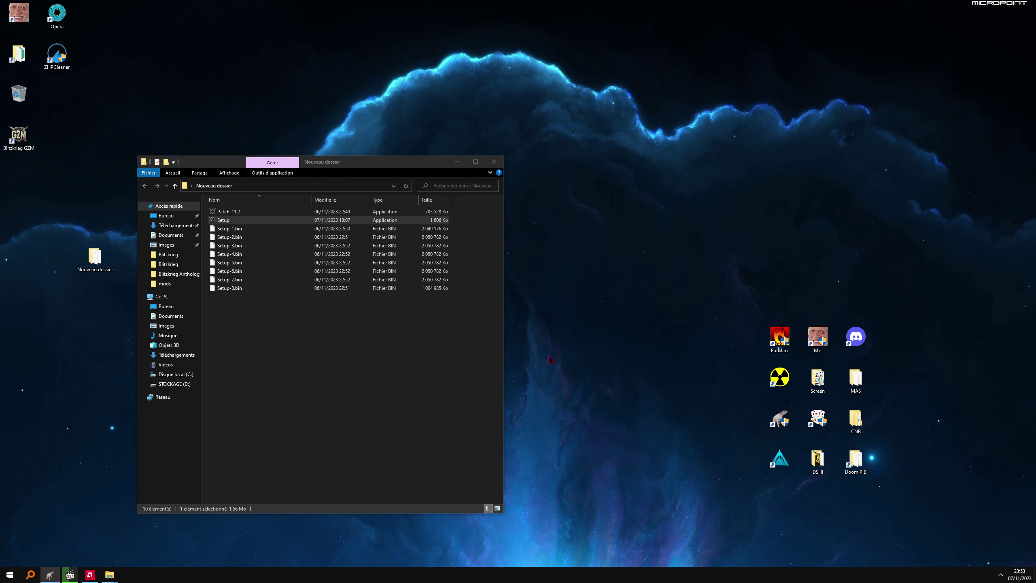
Step: Run Patch_11.2 with administrator permission, choose English as the setup language, install the patch and exit its wizard
double_click(234, 211)
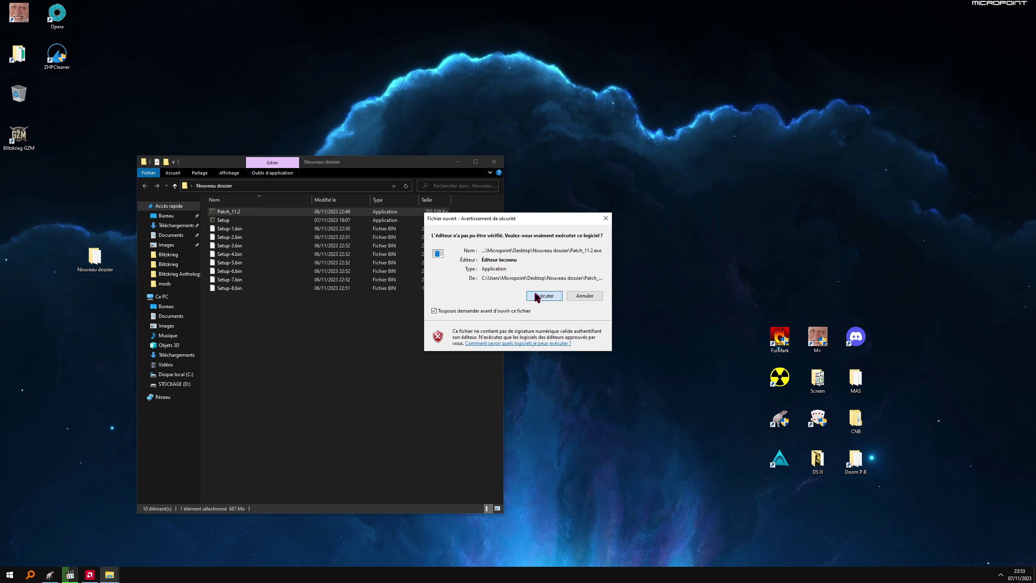
click(543, 296)
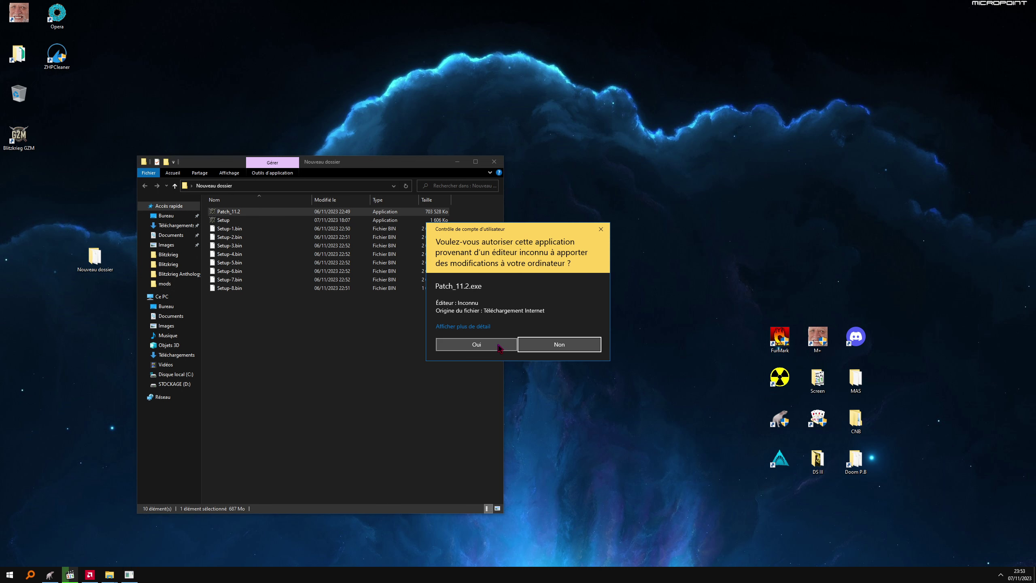
click(489, 345)
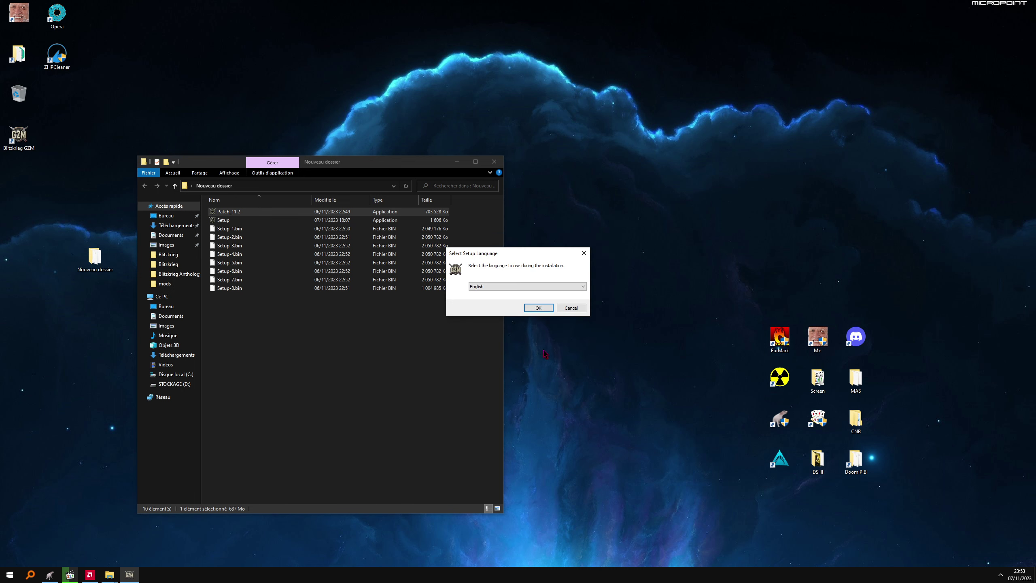
click(483, 288)
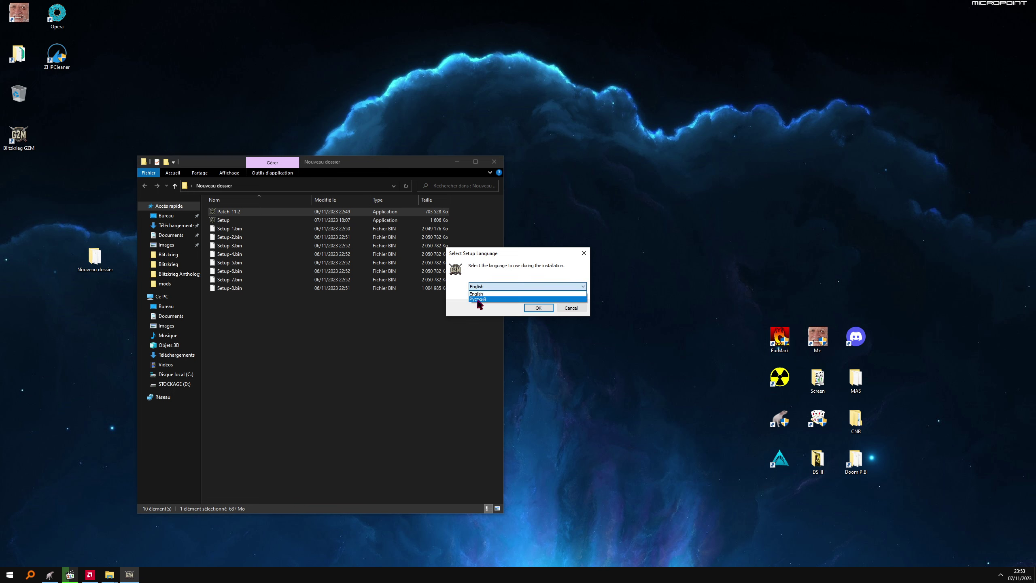
click(478, 294)
click(530, 308)
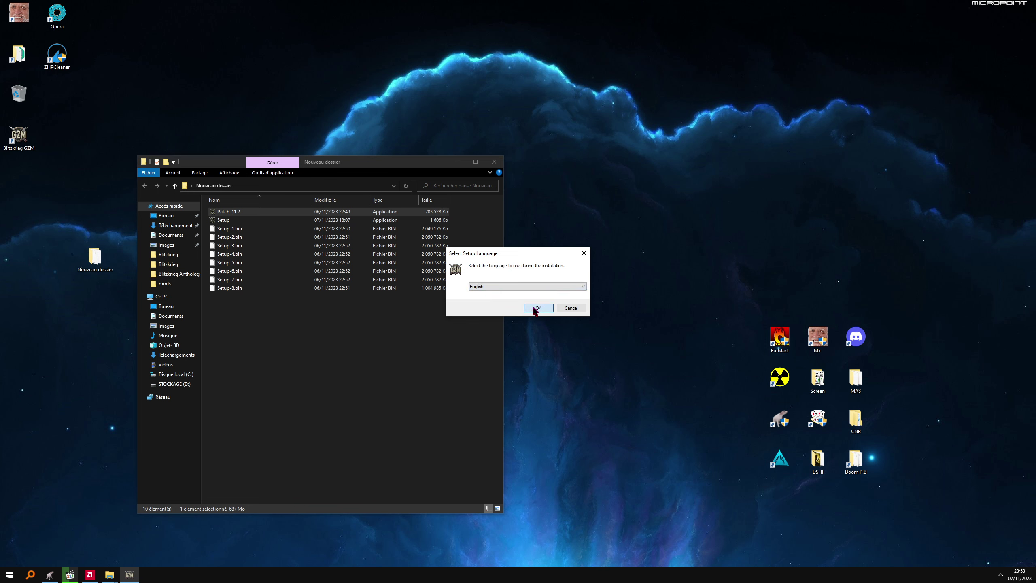
click(584, 366)
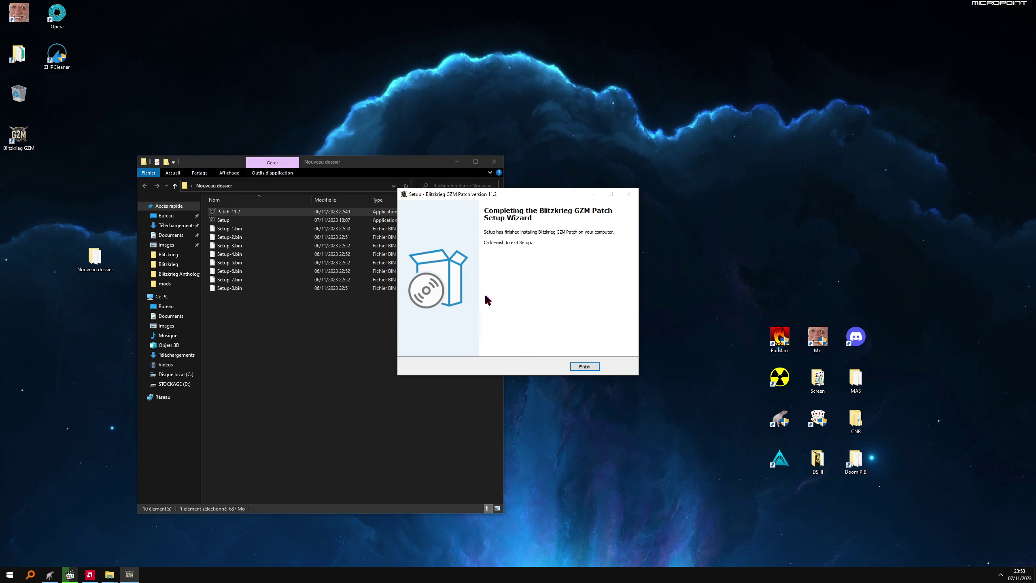
click(585, 366)
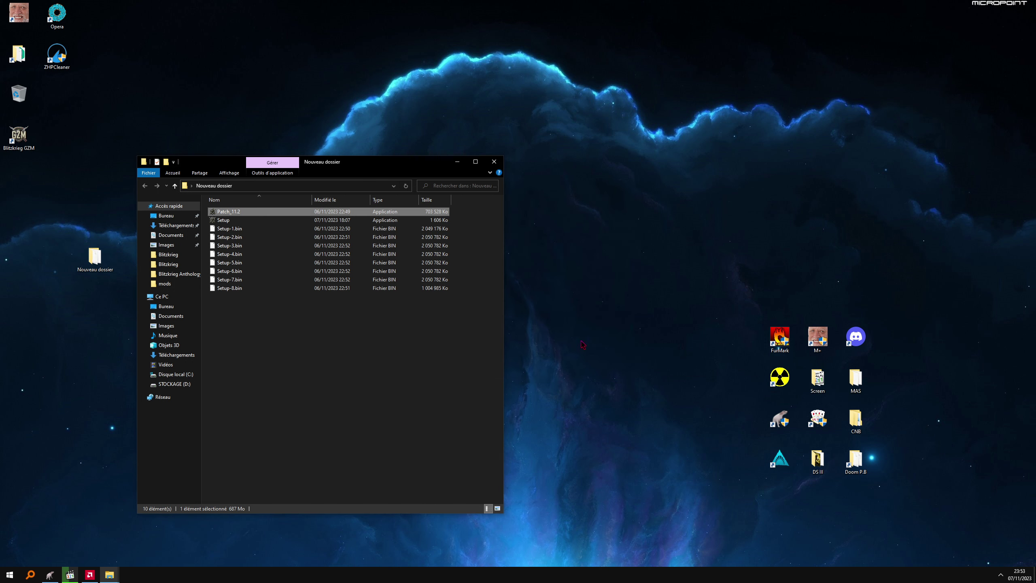
Step: Close the folder window, place the installer folder below ZHPCleaner, and move the Blitzkrieg GZM shortcut to the middle of the desktop
click(494, 162)
drag(94, 256, 58, 94)
drag(18, 136, 394, 295)
click(342, 354)
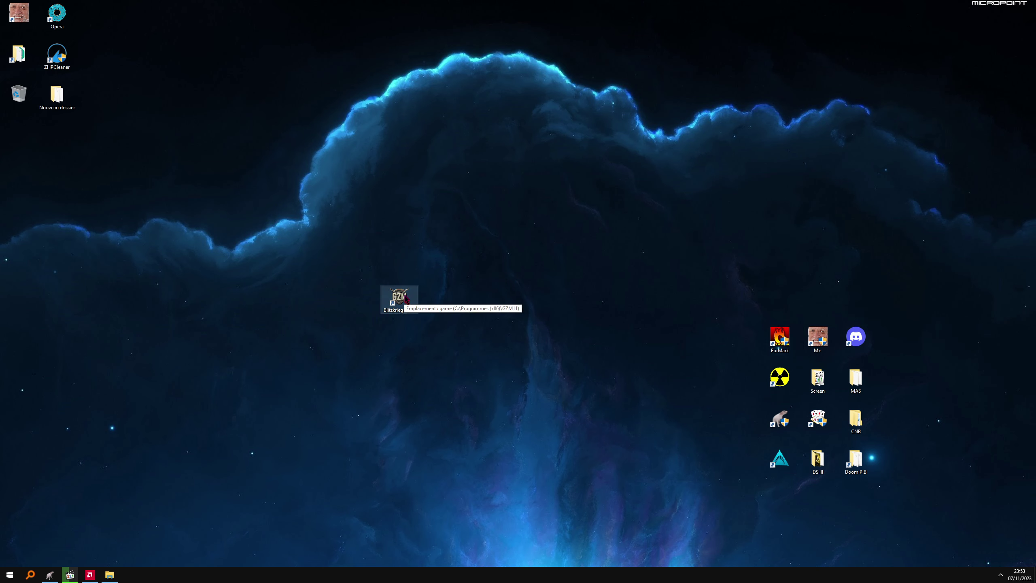
Step: Switch to AMD Radeon Software, set the vertical refresh option (Attendre le rafraîchissement vertical) in the graphics settings, and close the program
key(alt+r)
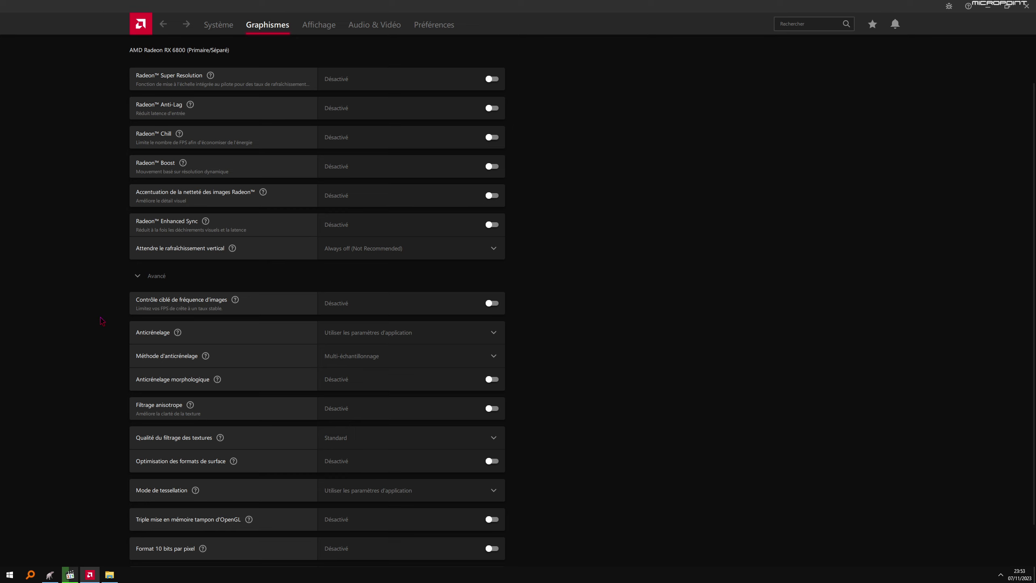
click(349, 249)
click(365, 331)
click(1027, 6)
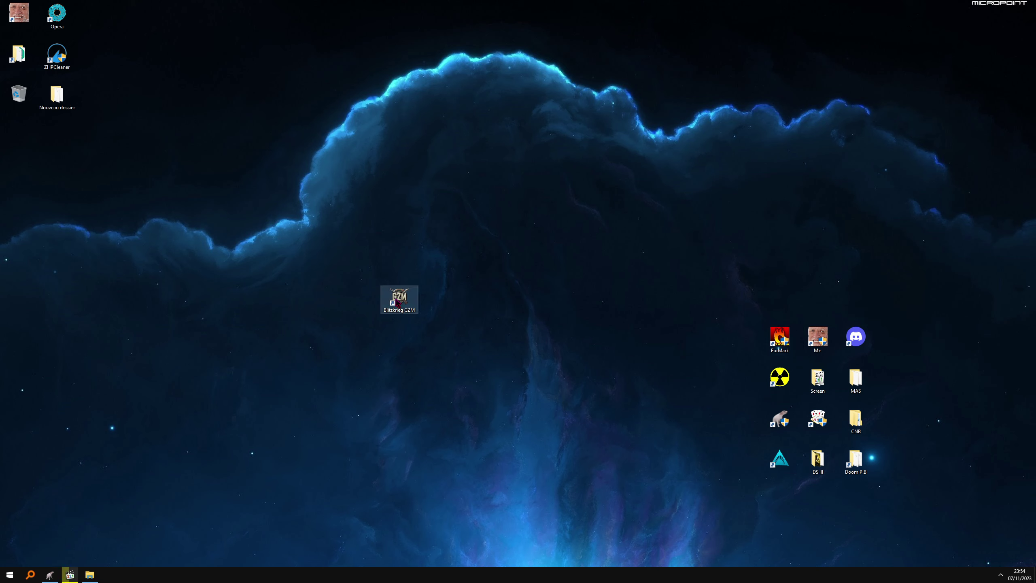
Step: Launch Blitzkrieg GZM from its desktop shortcut and open the game's Settings screen
double_click(410, 308)
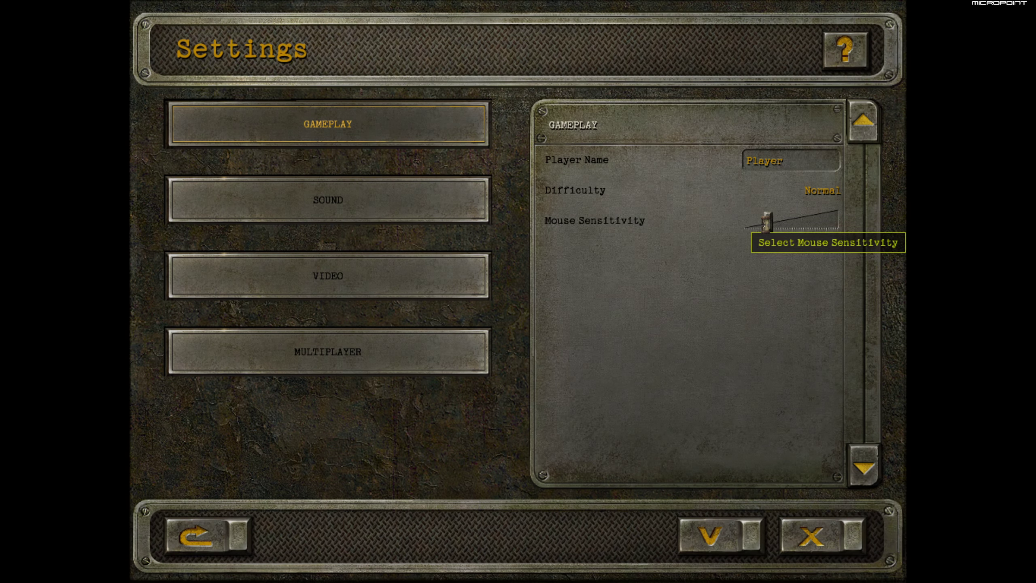
click(514, 493)
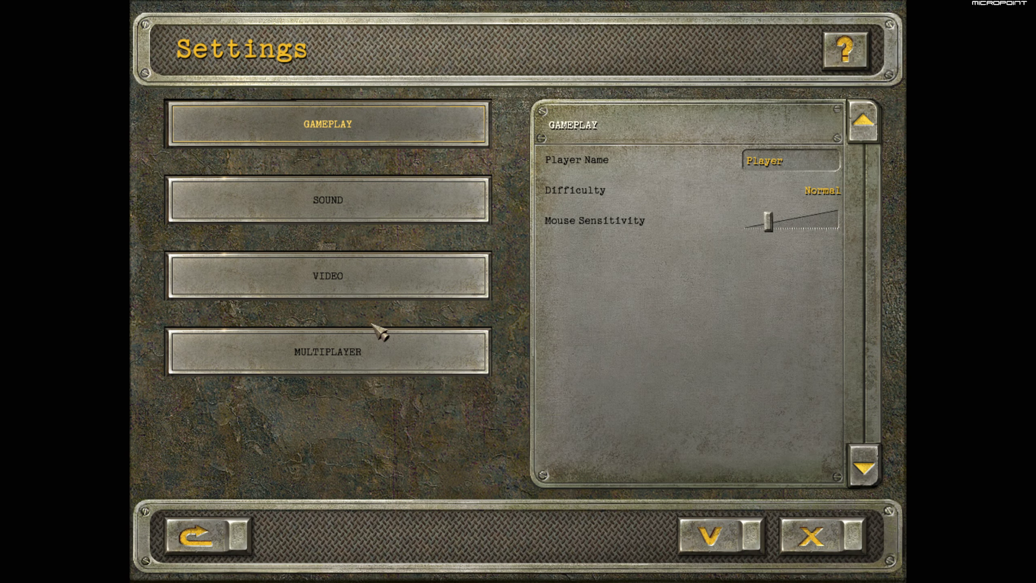
Step: In the sound settings, lower the SFX Volume to about a quarter and the Music Volume to its minimum
click(352, 215)
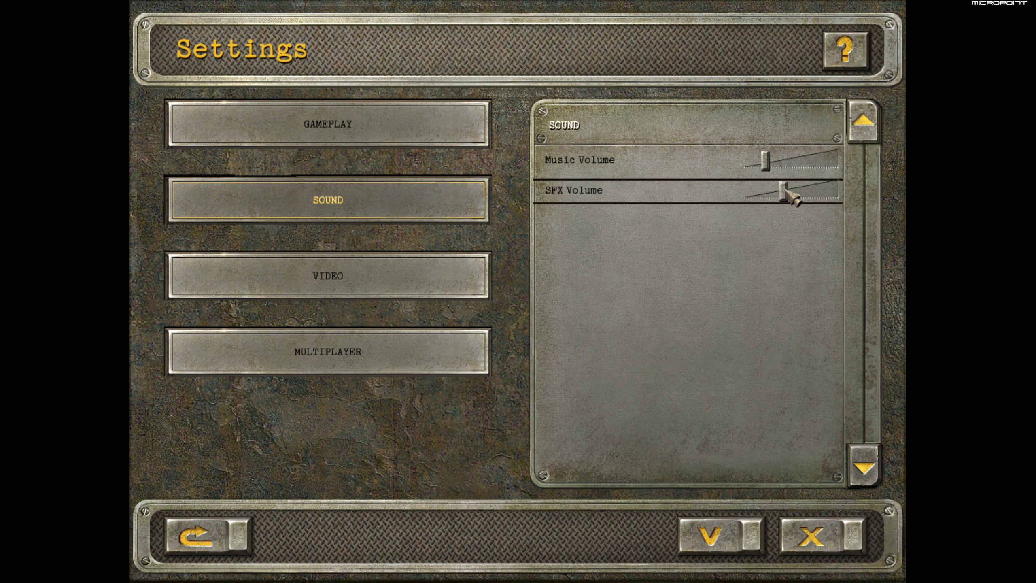
drag(788, 192, 773, 192)
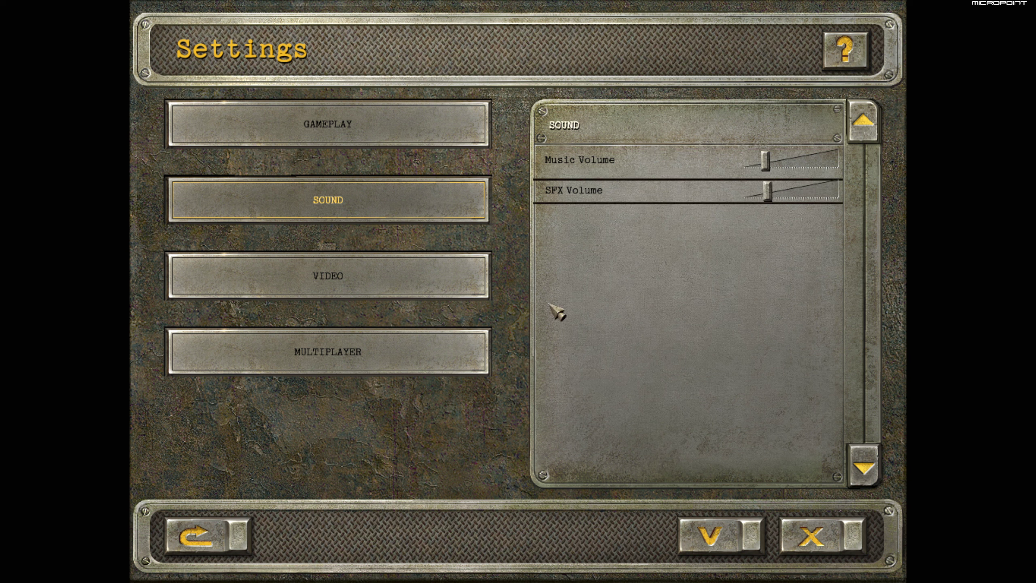
click(404, 295)
click(359, 207)
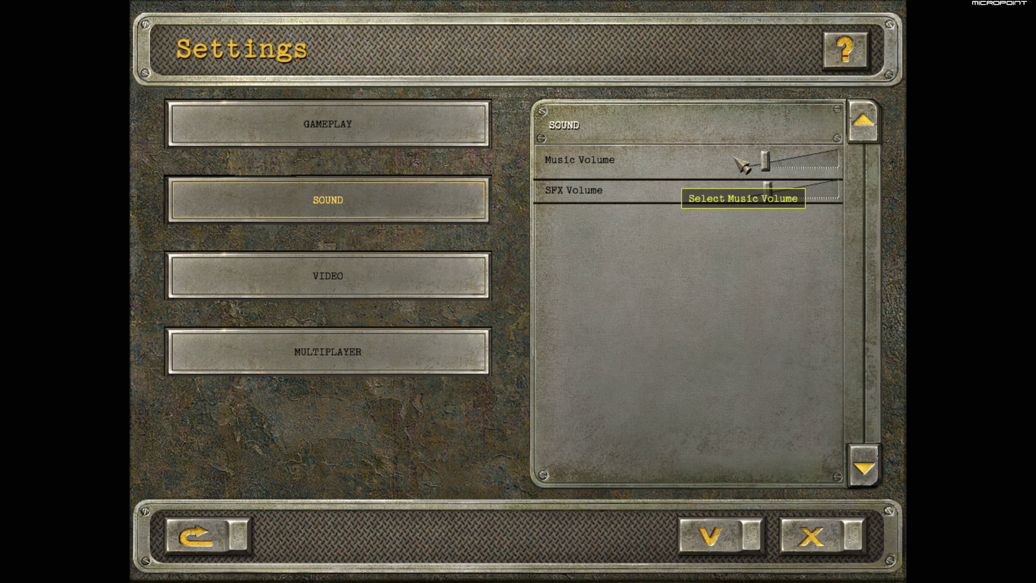
drag(767, 159, 748, 160)
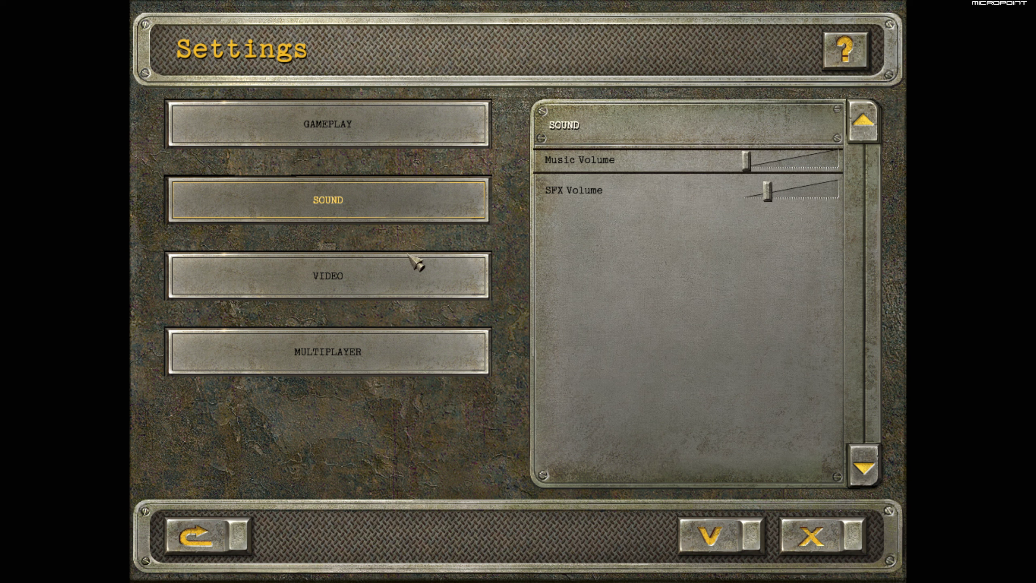
Step: Set the combat screen resolution to 2560x1440x32 in the video settings
click(358, 263)
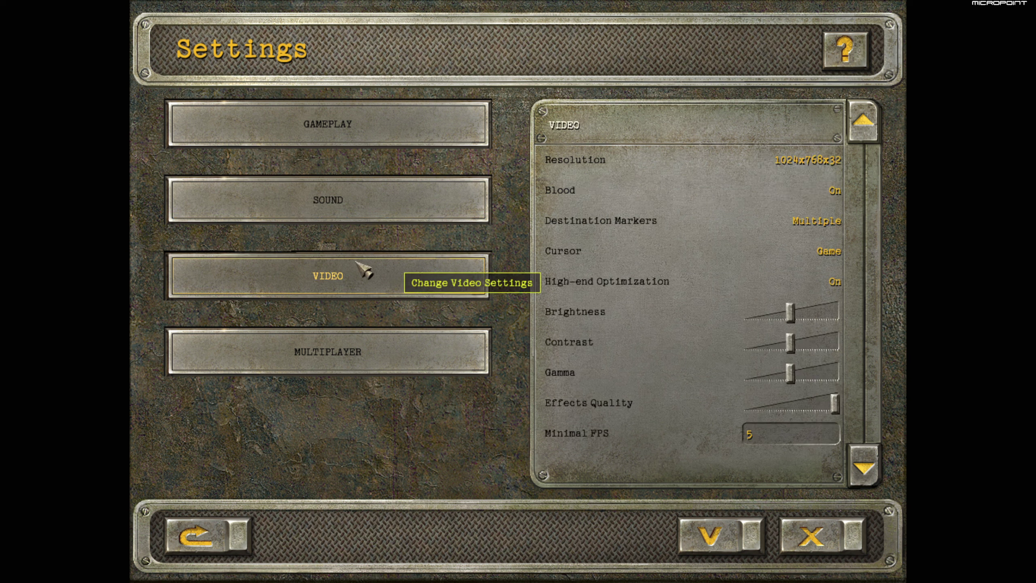
click(805, 173)
click(802, 171)
click(801, 169)
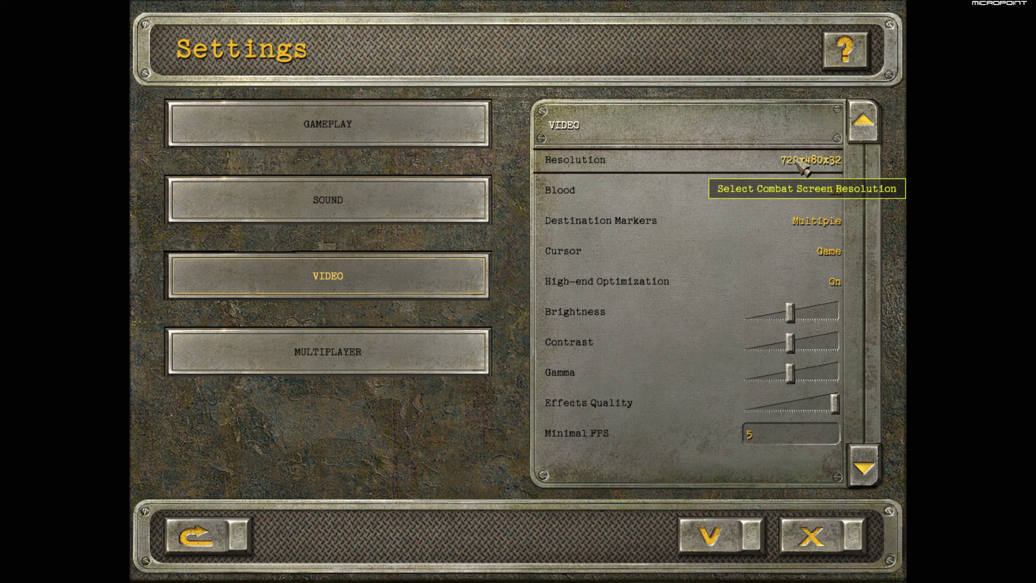
click(798, 162)
click(805, 166)
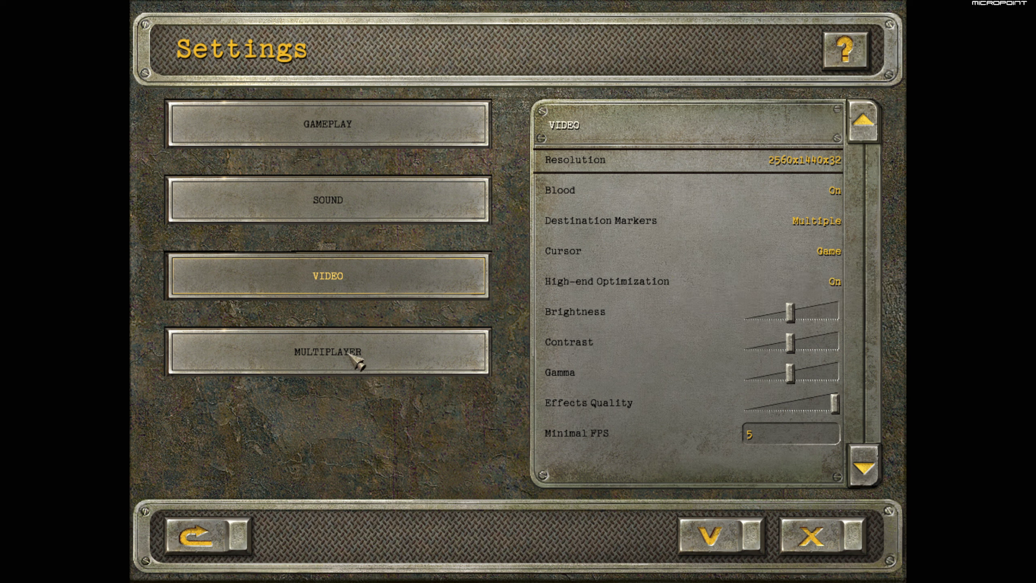
Step: Enter the player's nickname in the gameplay settings, save the settings, and accept the Player's Profile for a new game
click(342, 127)
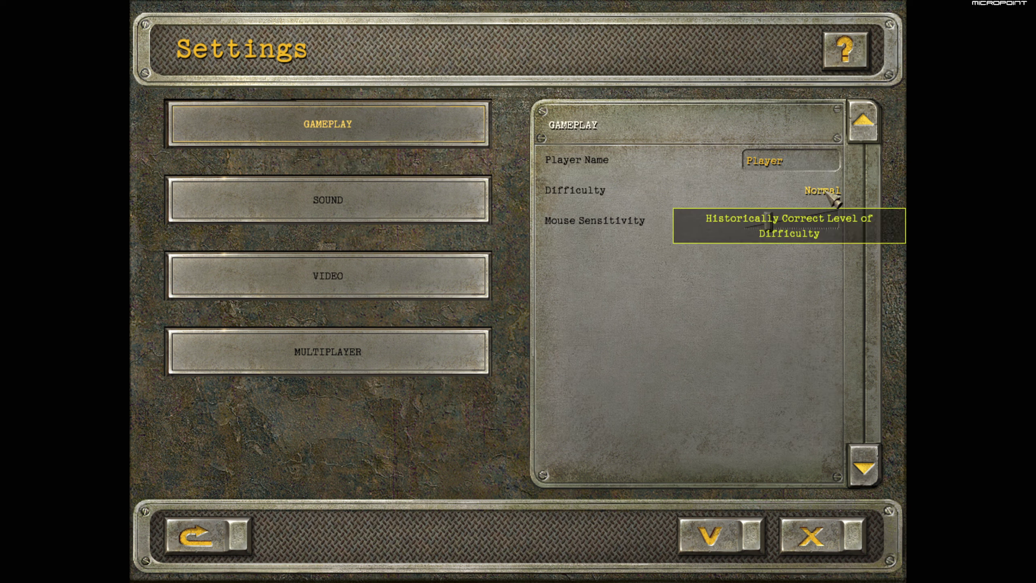
click(805, 169)
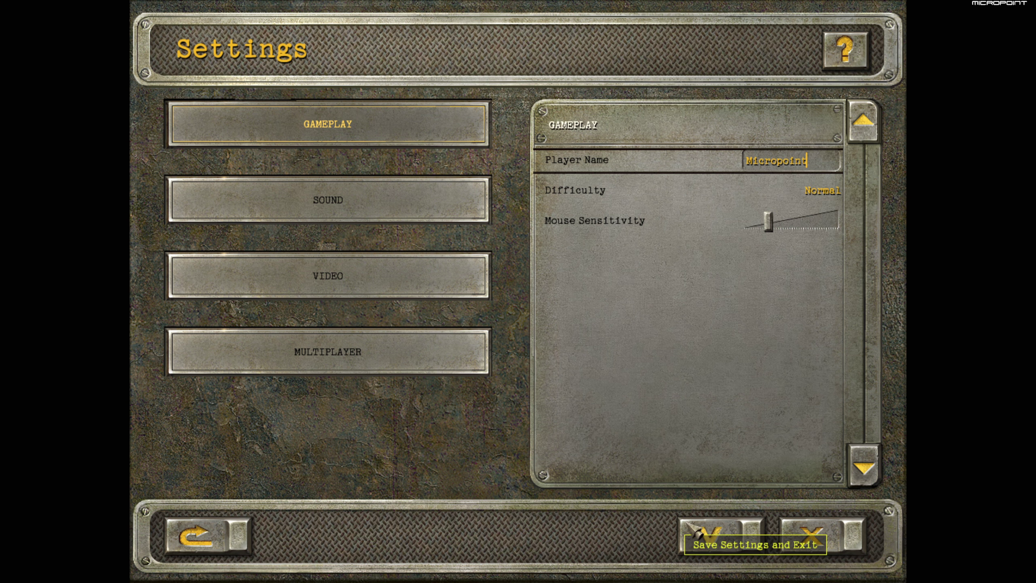
click(702, 537)
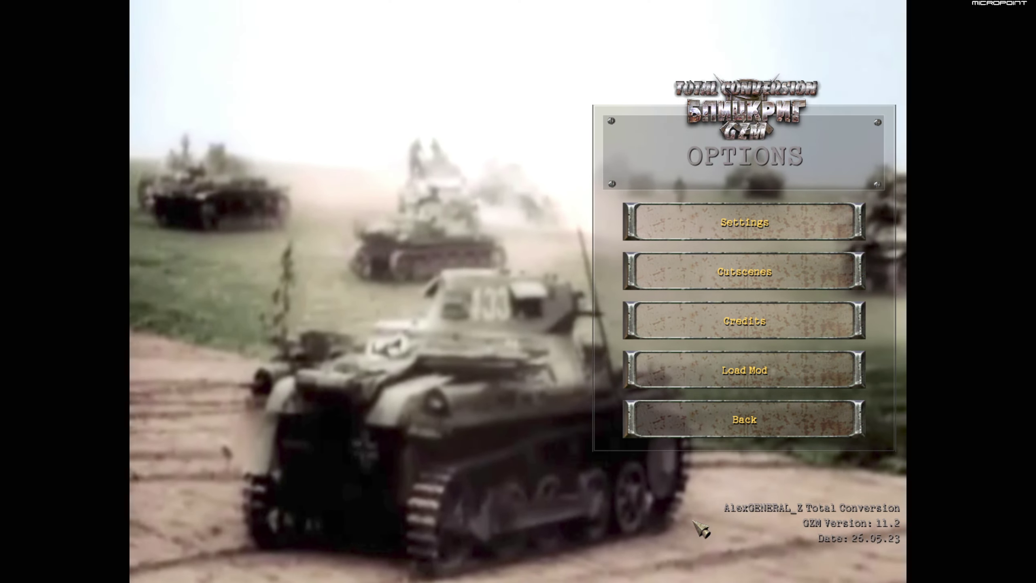
key(Escape)
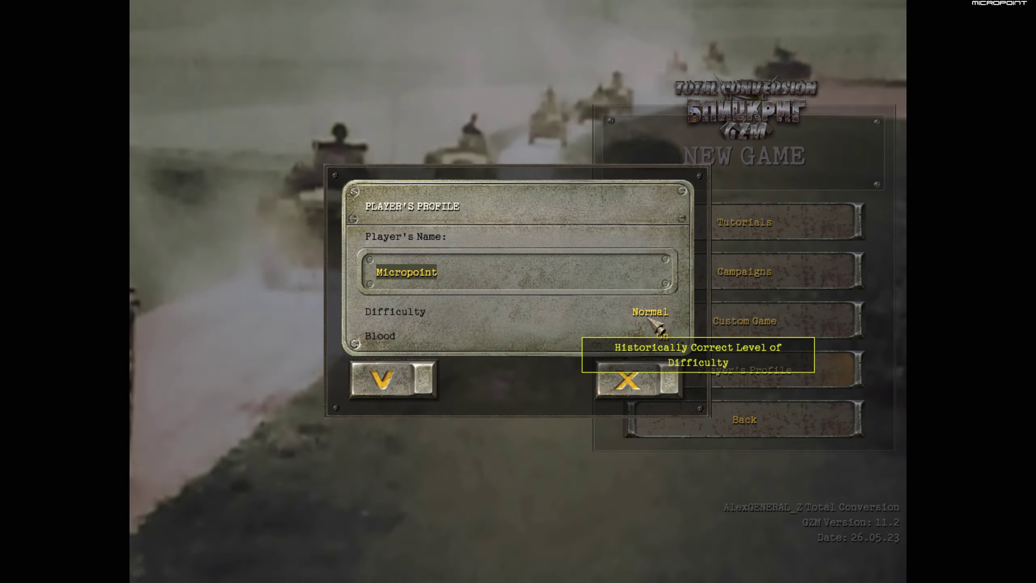
key(Return)
Step: Exit Blitzkrieg to the desktop and move the Blitzkrieg GZM shortcut up and to the left, closer to the Nouveau dossier folder
key(Escape)
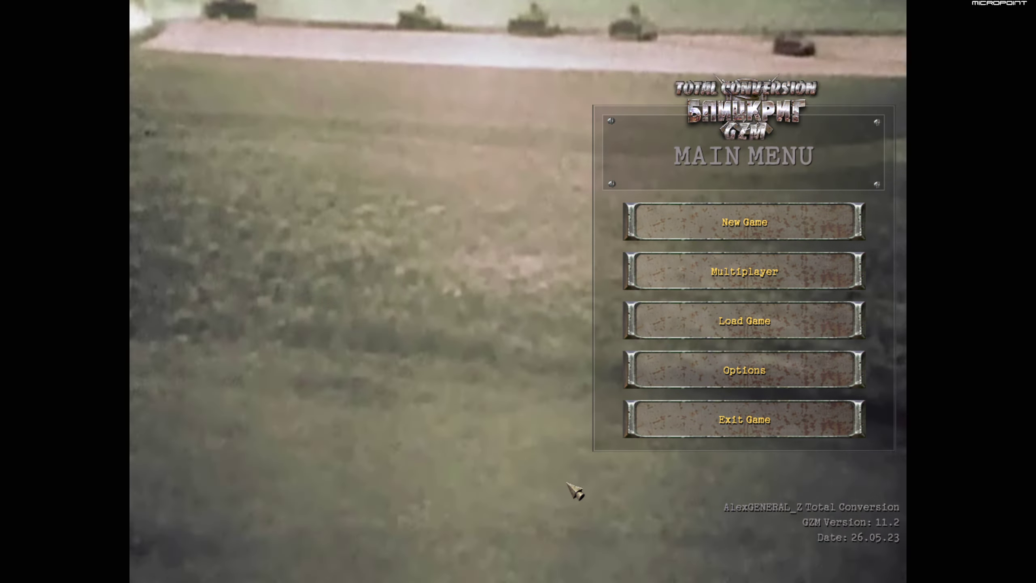
key(Escape)
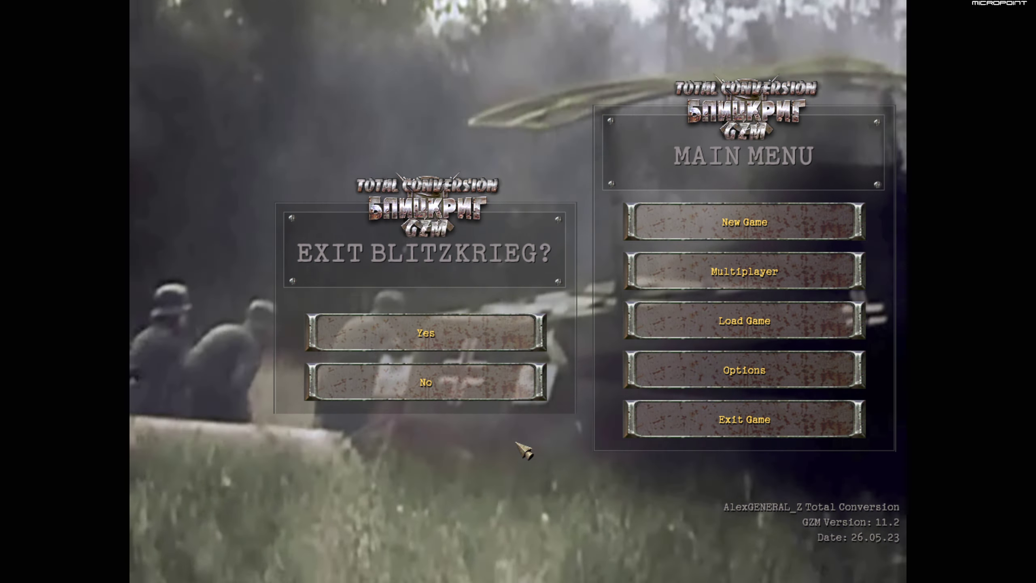
key(Return)
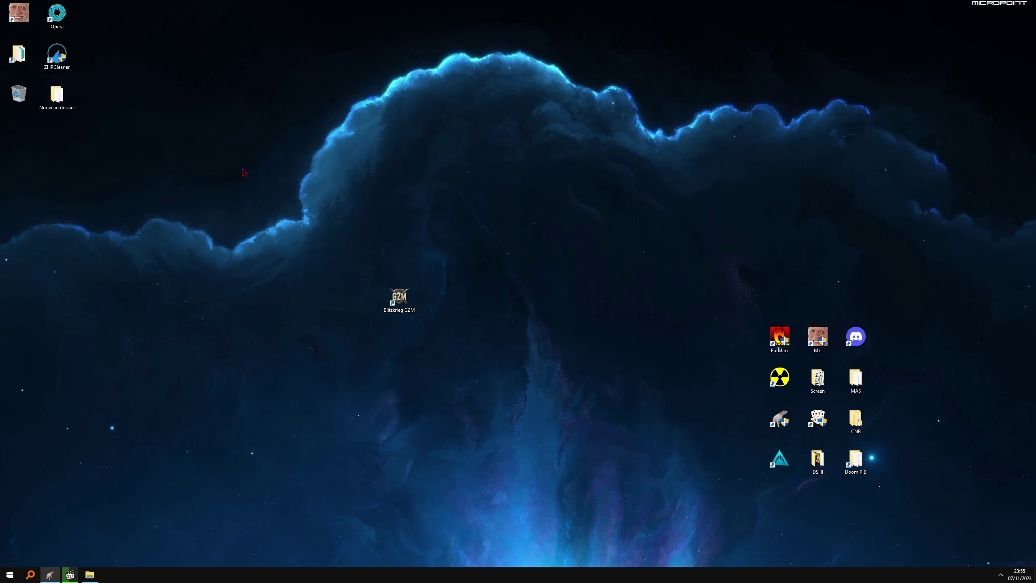
drag(399, 297, 247, 216)
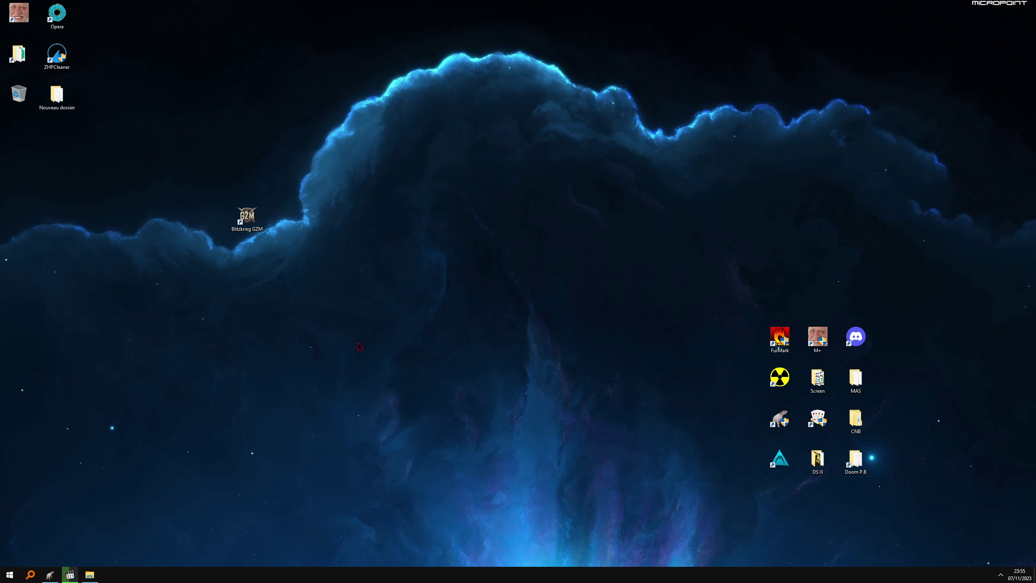